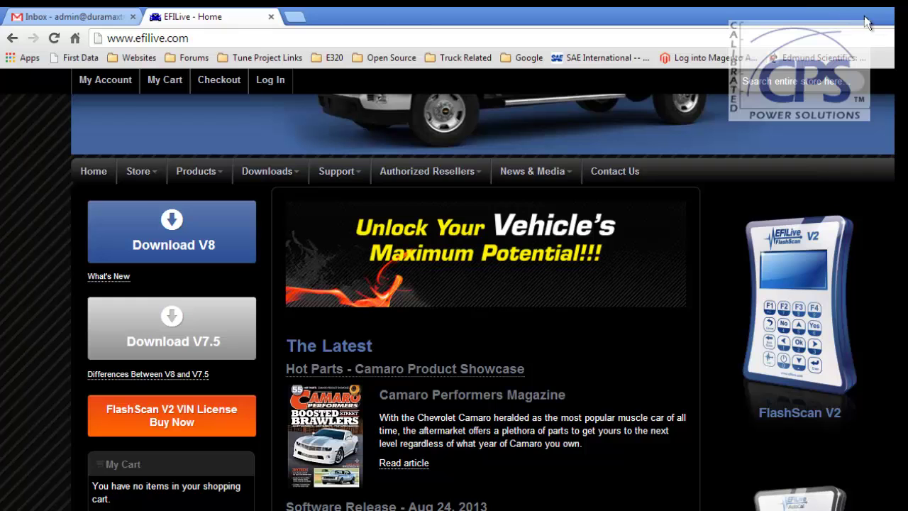
# Switch to the mail inbox and open the "Tunes" email at its attachments.
pyautogui.click(93, 16)
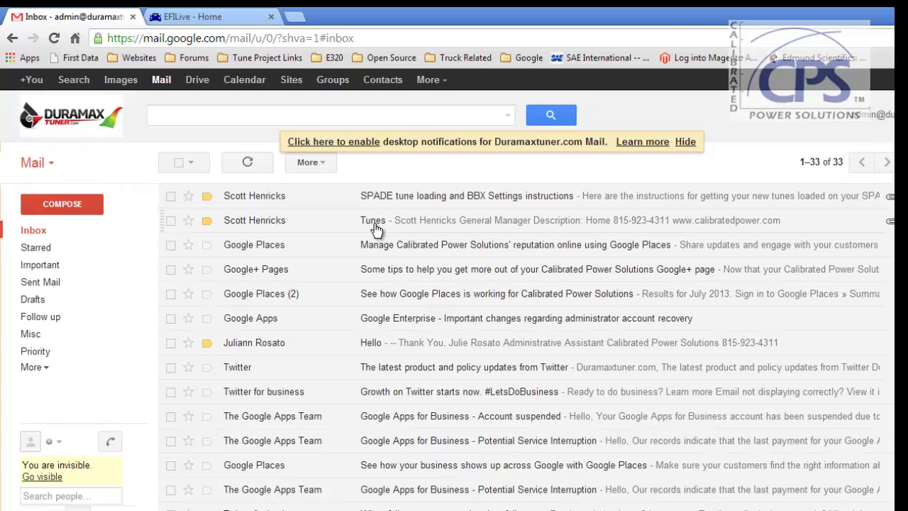
pyautogui.click(374, 224)
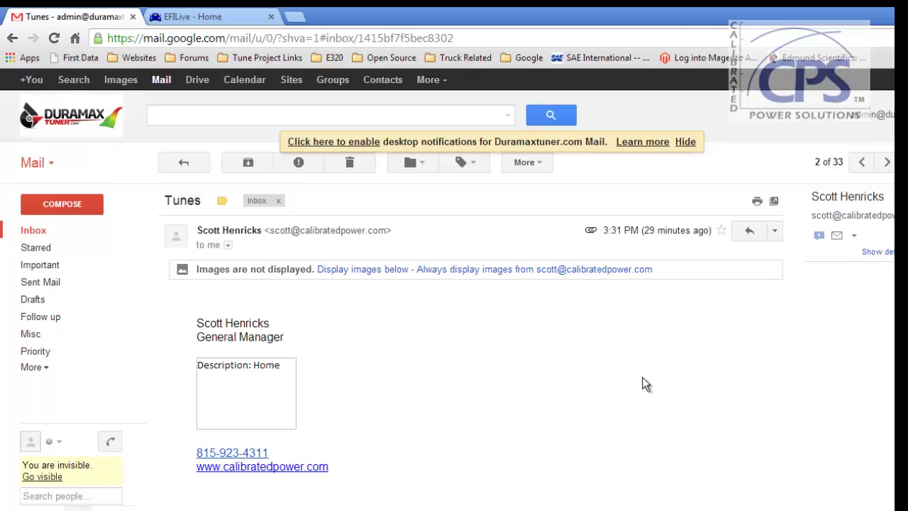
pyautogui.scroll(-2, 641, 380)
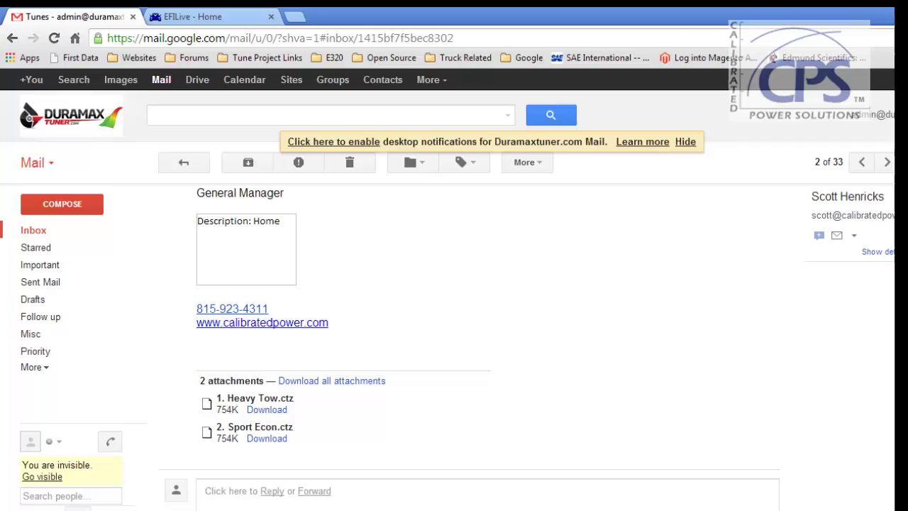
# Save the email attachments 1. Heavy Tow.ctz and 2. Sport Econ.ctz to the desktop, moving the browser window aside to expose it.
pyautogui.moveTo(482, 7); pyautogui.dragTo(490, 38)
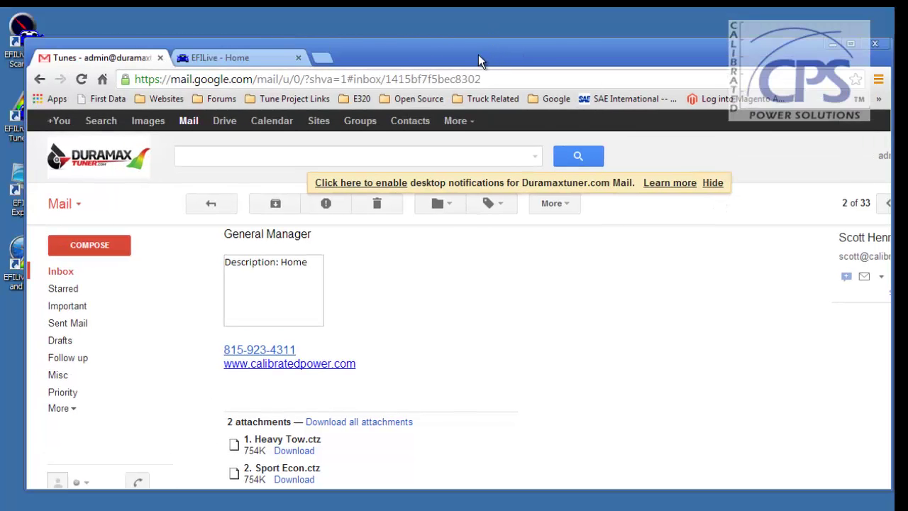
pyautogui.click(376, 55)
pyautogui.moveTo(379, 58); pyautogui.dragTo(539, 28)
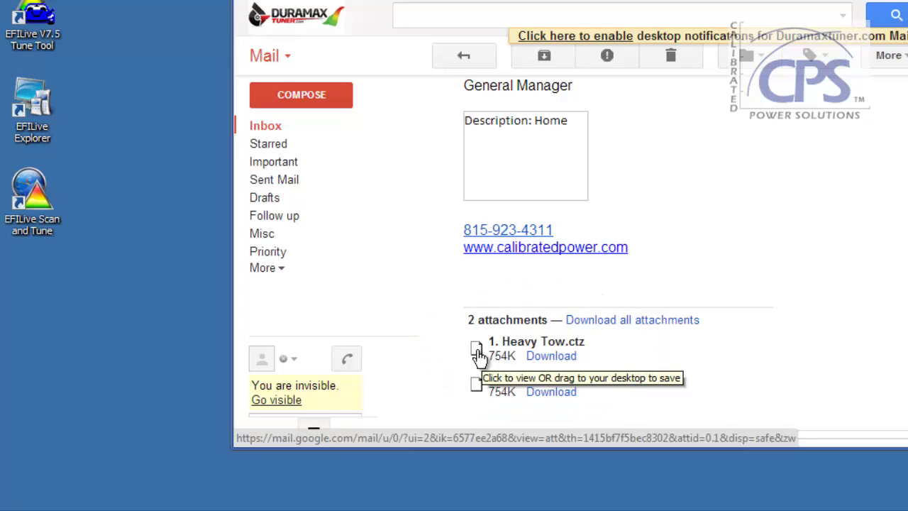
pyautogui.moveTo(478, 354); pyautogui.dragTo(40, 297)
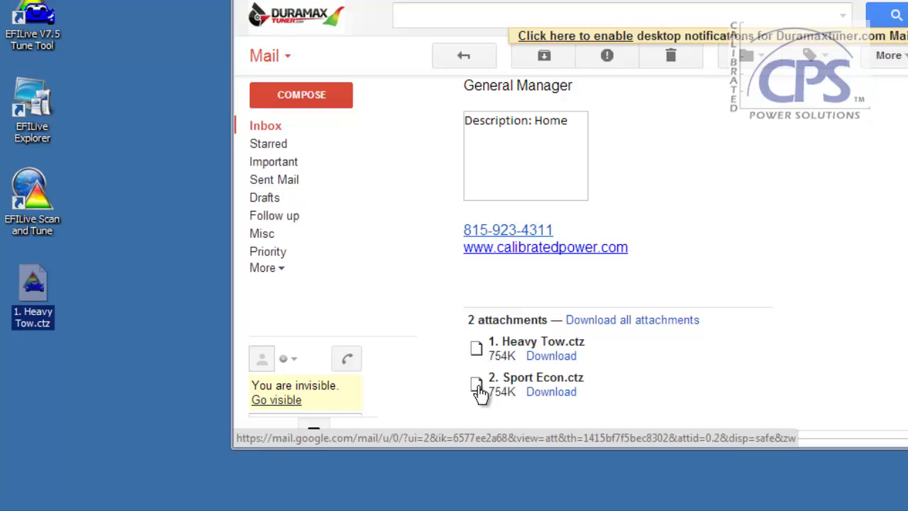
pyautogui.moveTo(479, 394); pyautogui.dragTo(44, 360)
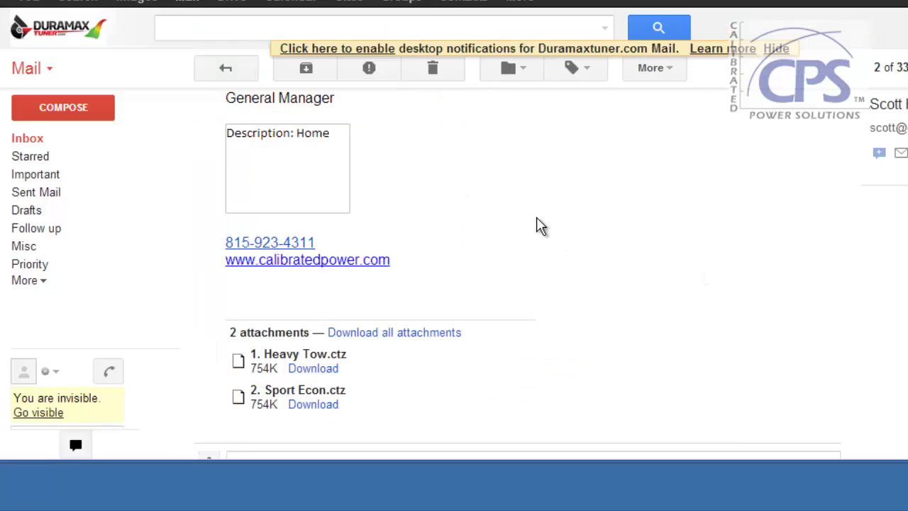
# Download Good BBX Settings_4.29.13.txt from the "SPADE tune loading and BBX Settings instructions" email and open the downloaded file.
pyautogui.scroll(3, 534, 237)
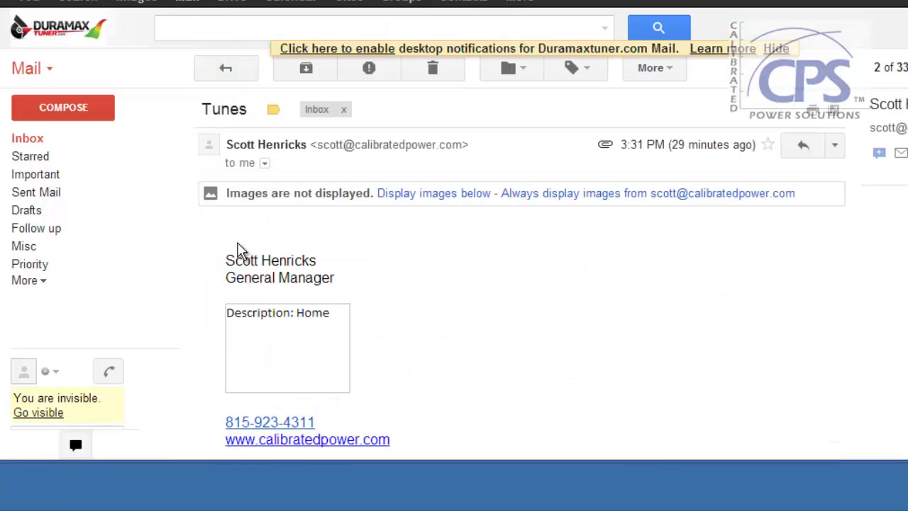
pyautogui.click(80, 135)
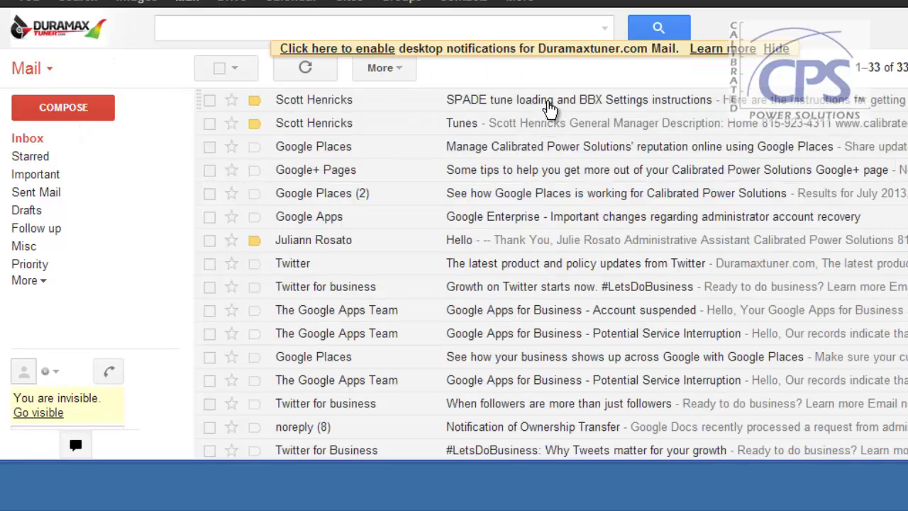
pyautogui.click(547, 105)
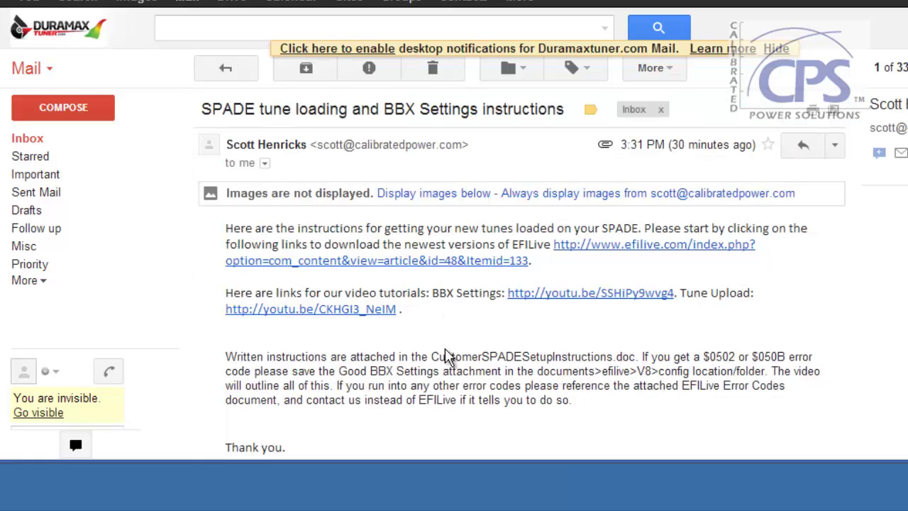
pyautogui.scroll(-4, 450, 355)
pyautogui.scroll(-4, 450, 355)
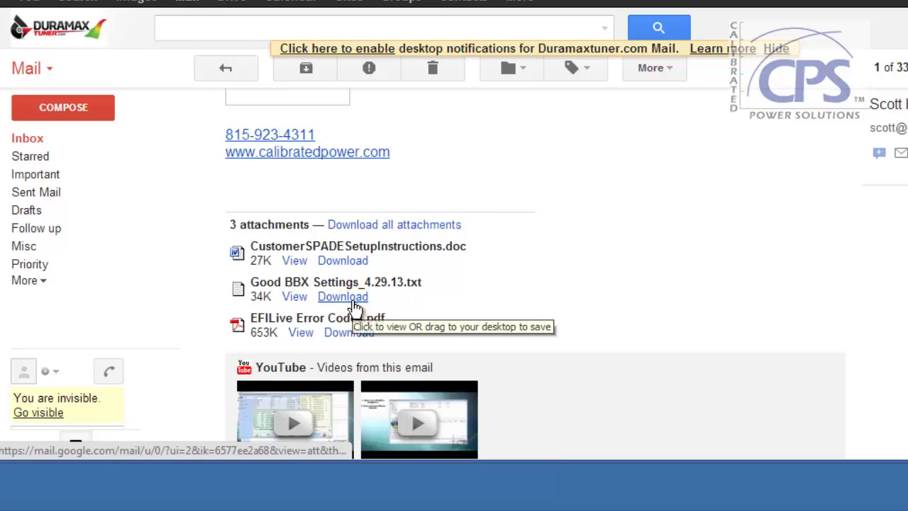
pyautogui.click(354, 298)
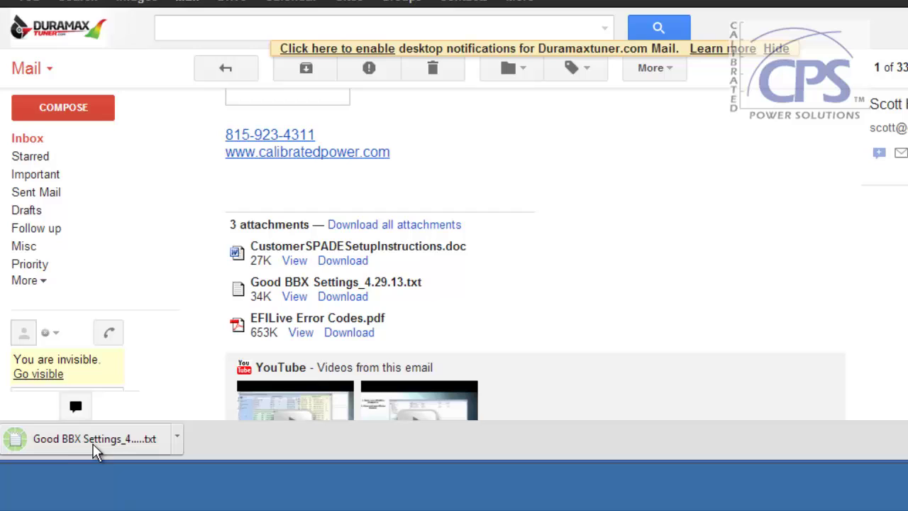
pyautogui.rightClick(71, 441)
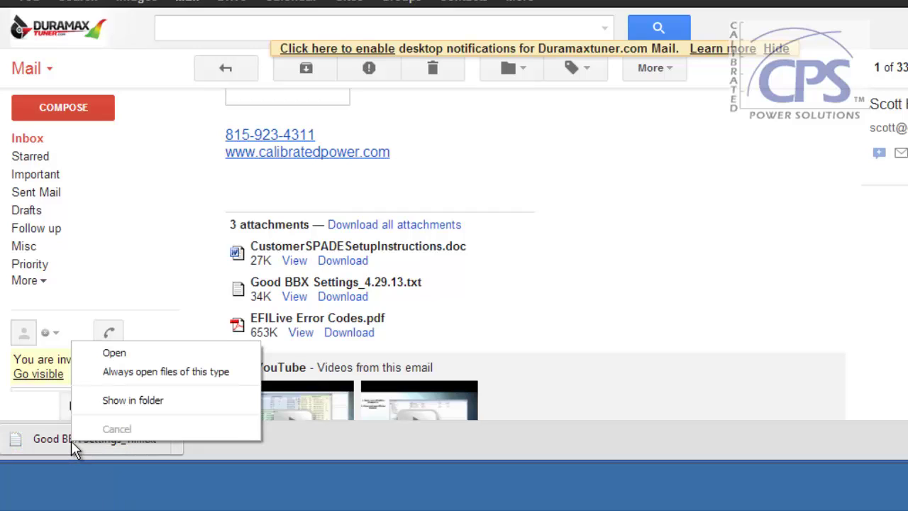
pyautogui.click(55, 441)
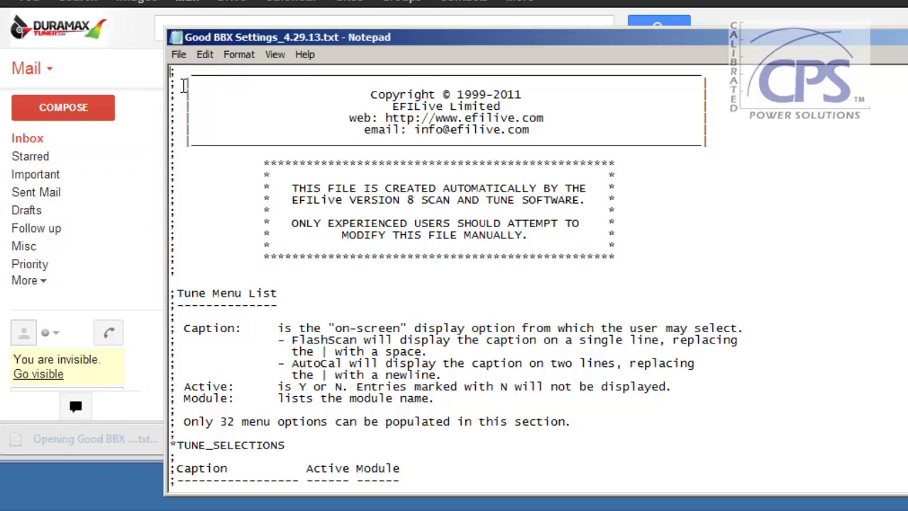
# Save a copy of the settings file in My Documents > EFILive > V8 > Config, replacing the existing file, and close Notepad.
pyautogui.click(182, 55)
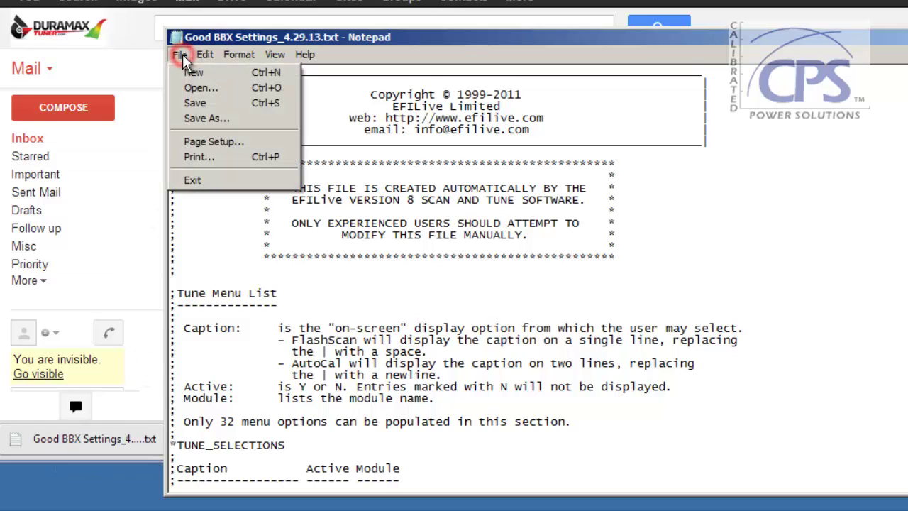
pyautogui.click(202, 119)
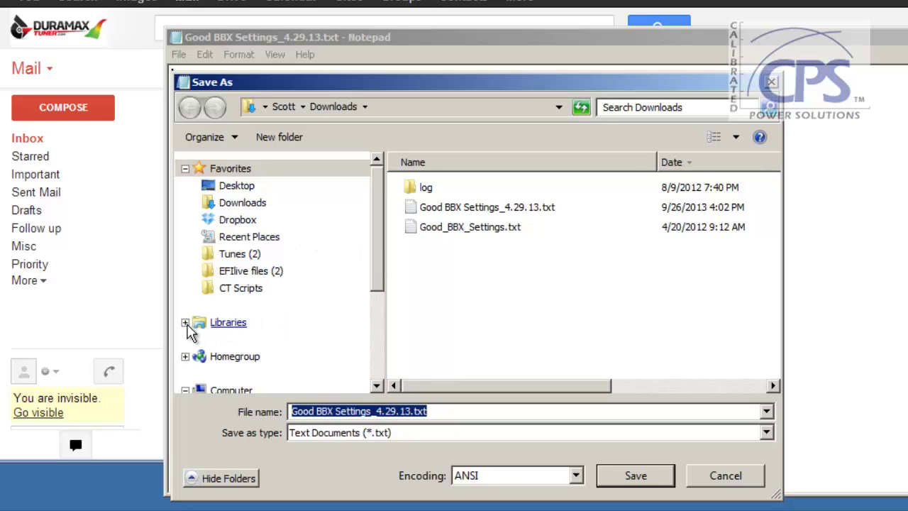
pyautogui.click(188, 325)
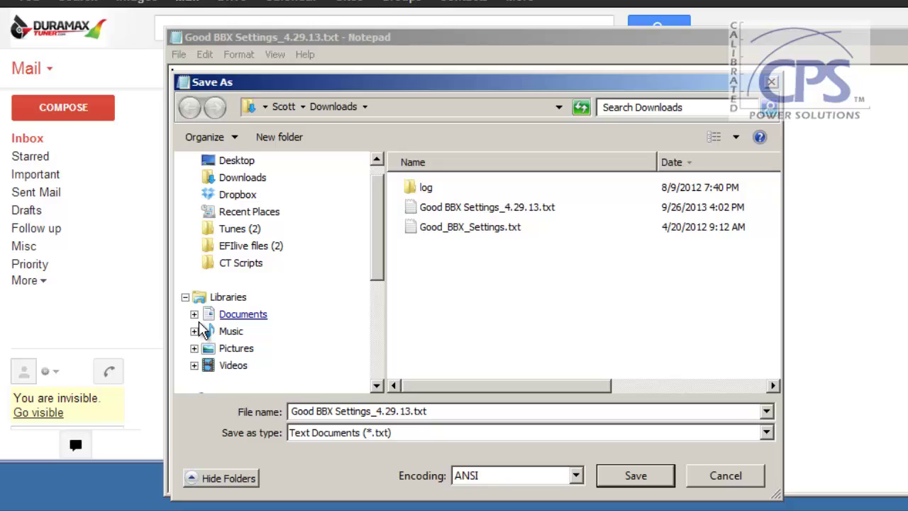
pyautogui.click(195, 315)
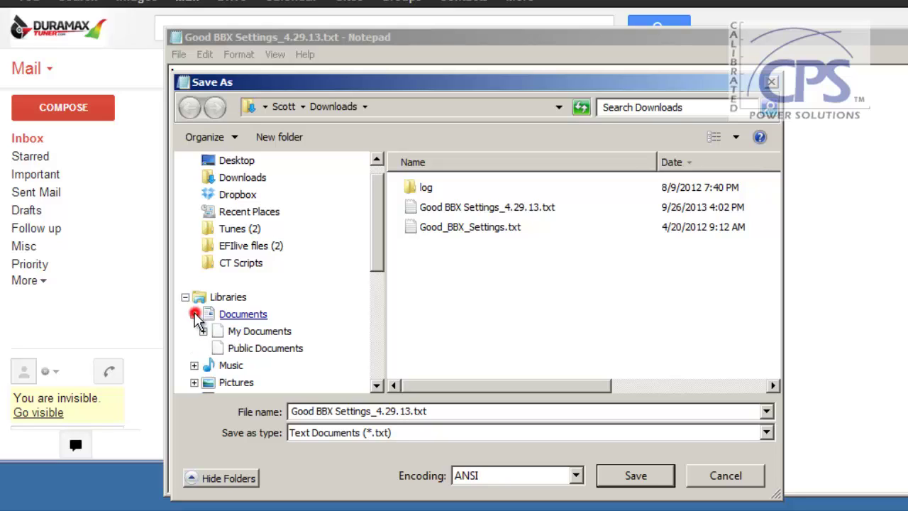
pyautogui.click(211, 331)
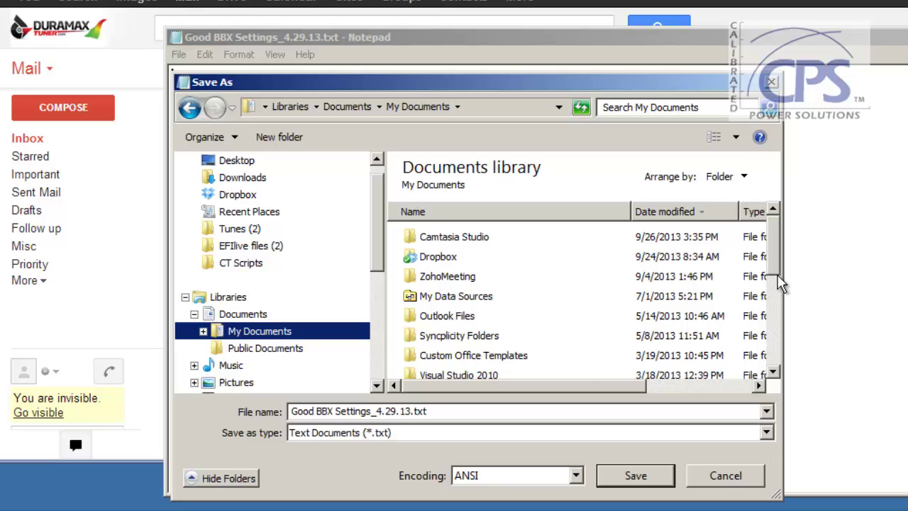
pyautogui.moveTo(772, 256); pyautogui.dragTo(772, 365)
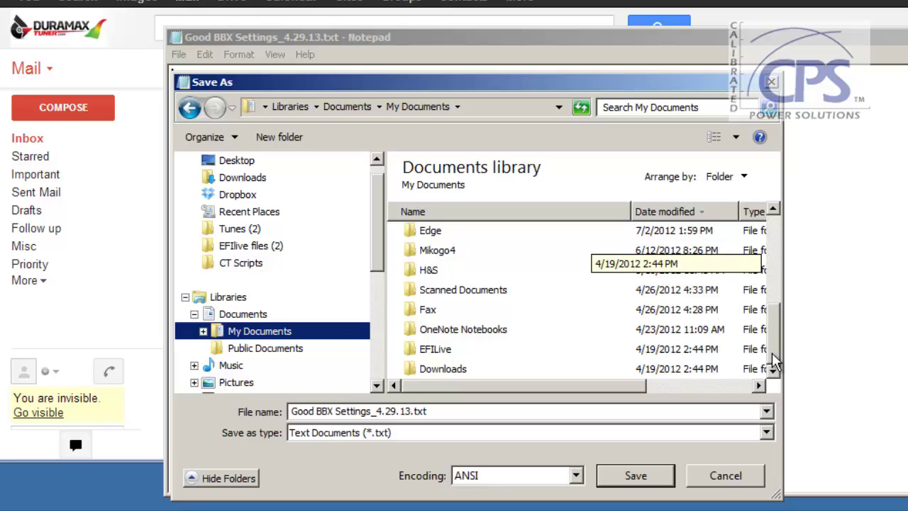
pyautogui.doubleClick(446, 348)
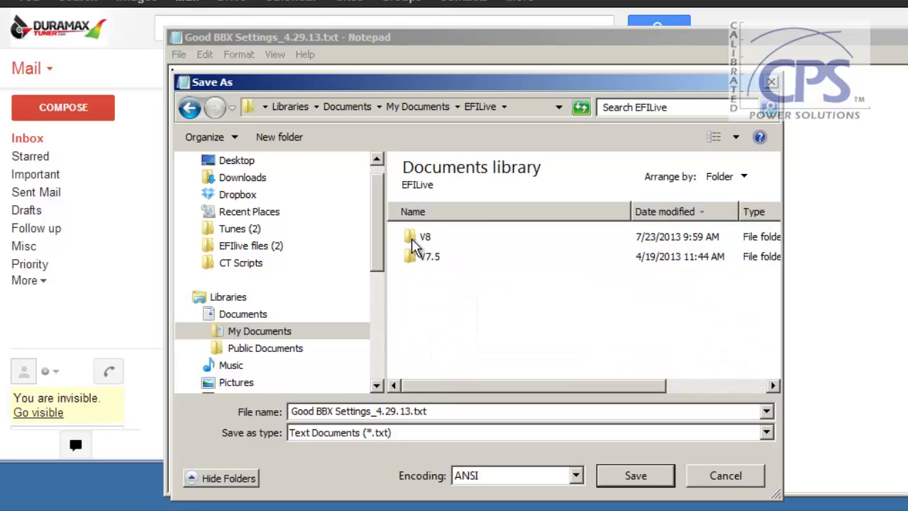
pyautogui.doubleClick(425, 239)
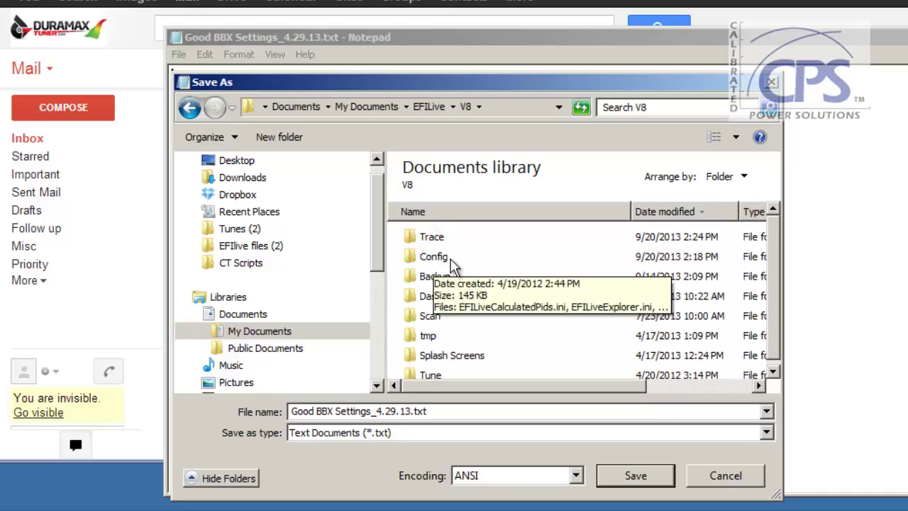
pyautogui.doubleClick(453, 258)
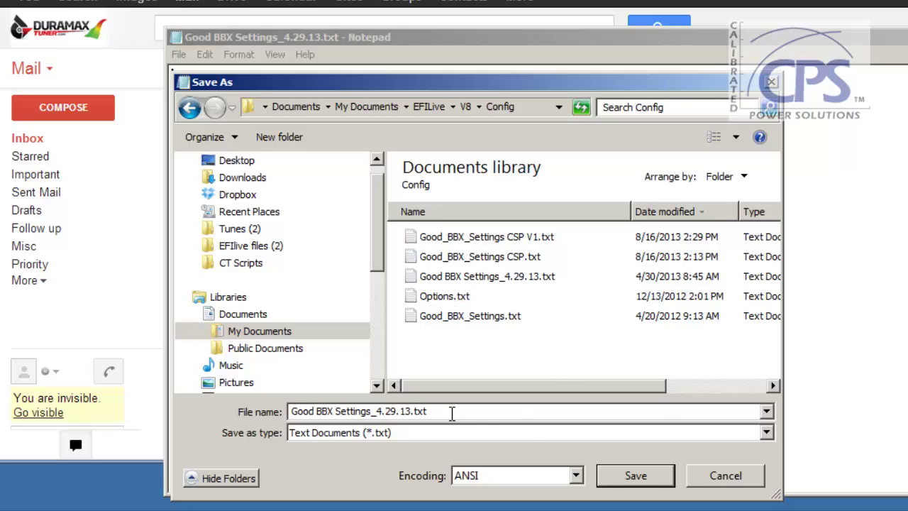
pyautogui.click(624, 475)
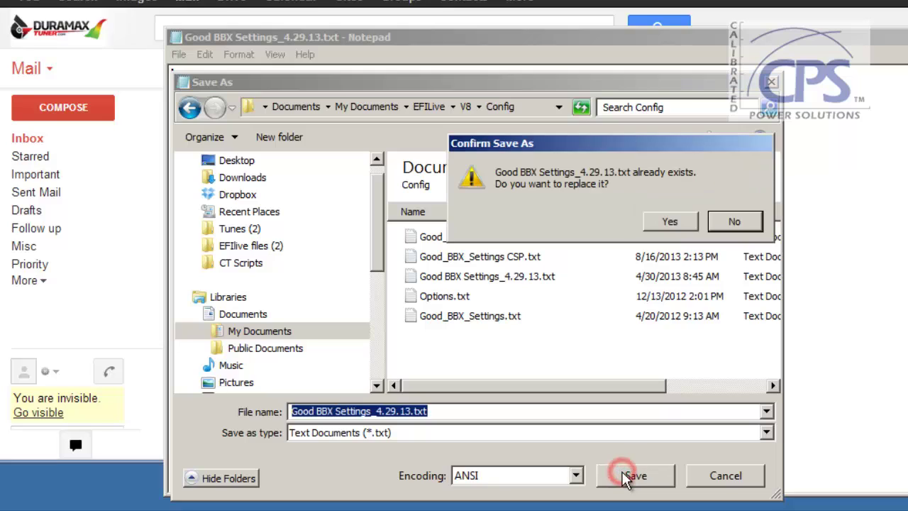
pyautogui.click(670, 224)
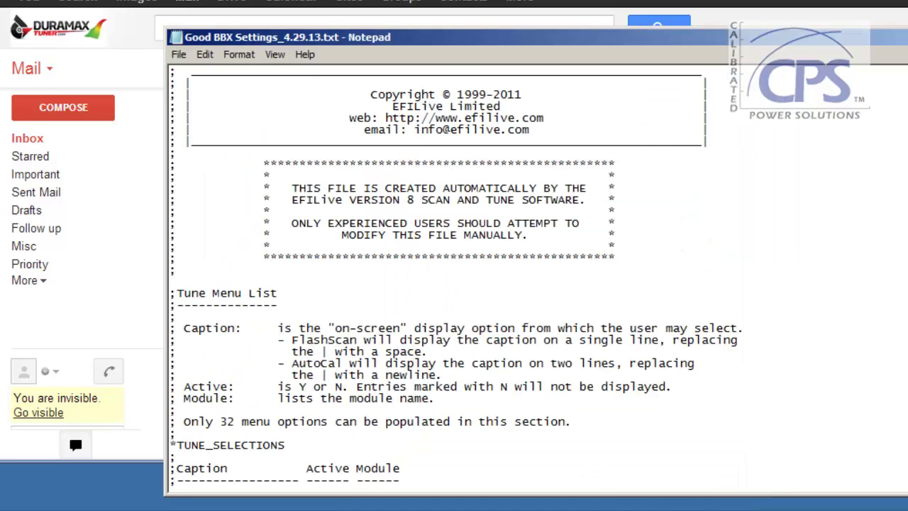
pyautogui.hotkey('alt', 'F4')
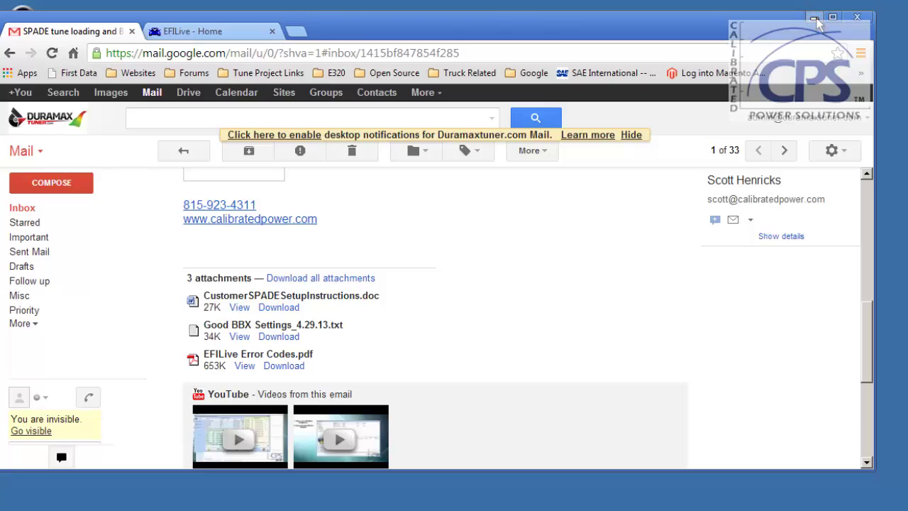
# Minimize the browser and launch EFILive Scan and Tune from the desktop.
pyautogui.click(814, 17)
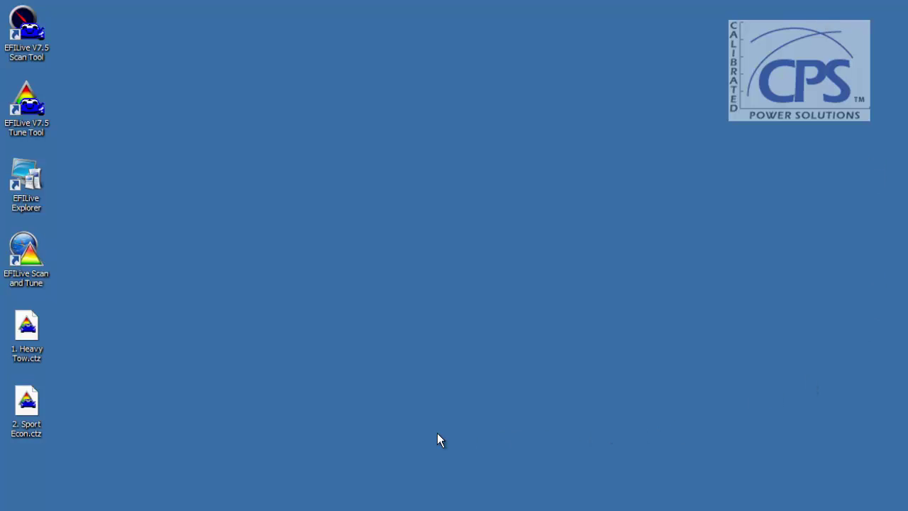
pyautogui.scroll(5, 30, 264)
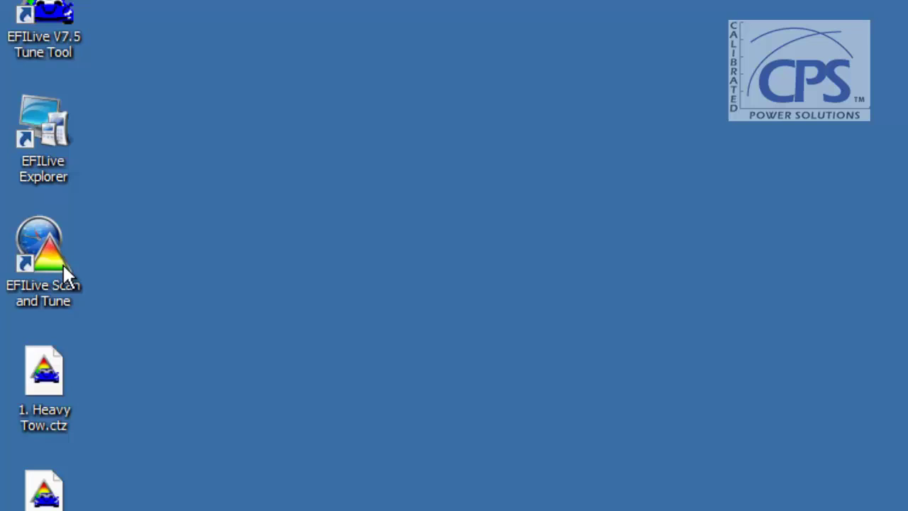
pyautogui.doubleClick(64, 273)
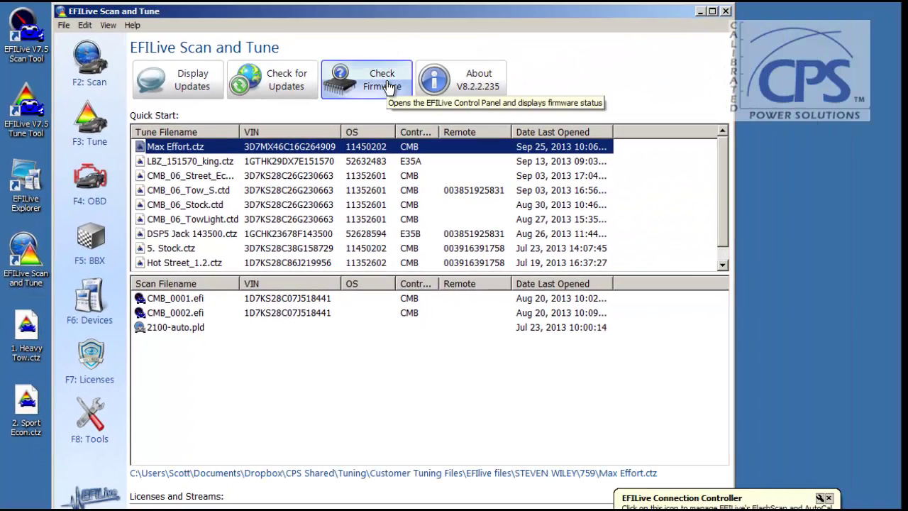
# Check the firmware of the connected AutoCal V2, update it to version 2.07.50, and close the EFILive Control Panel.
pyautogui.click(388, 85)
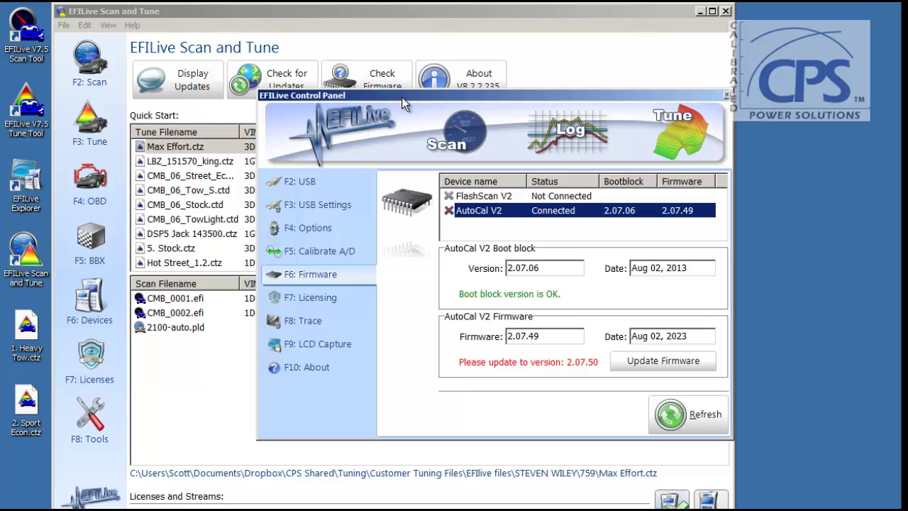
pyautogui.moveTo(401, 97); pyautogui.dragTo(297, 54)
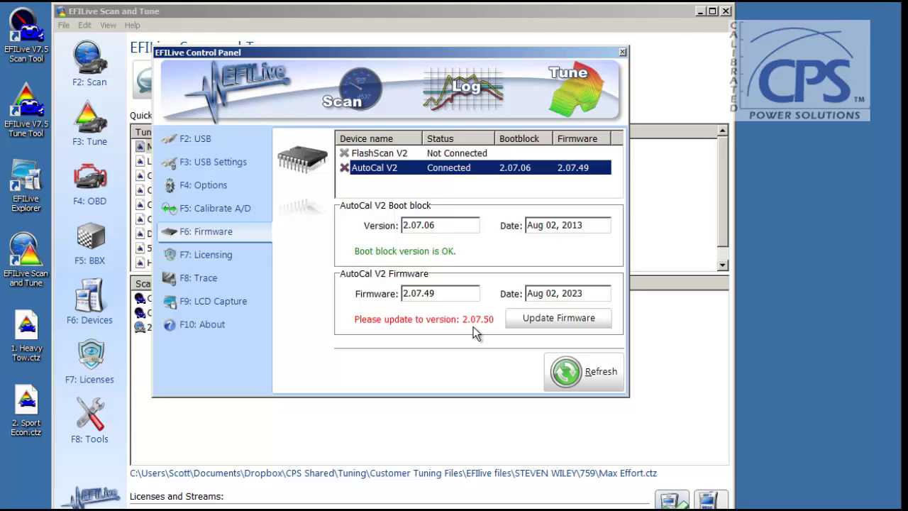
pyautogui.click(528, 320)
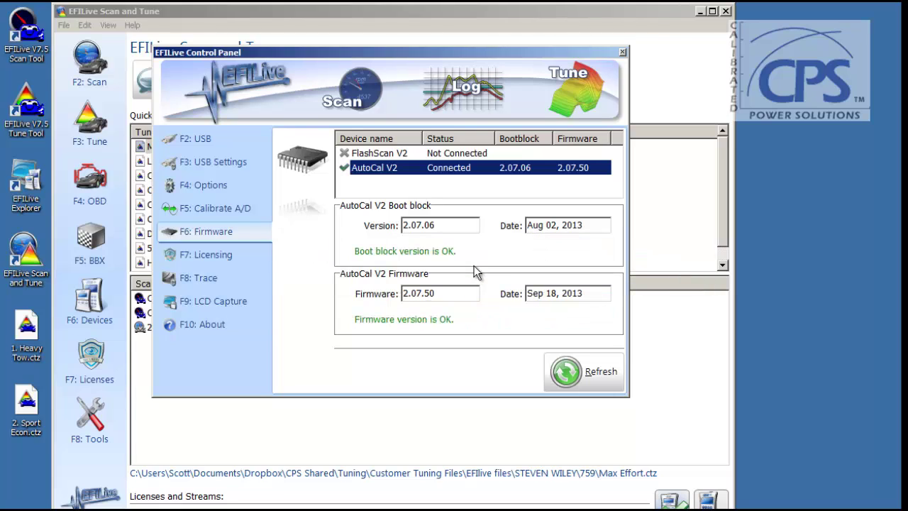
pyautogui.click(622, 52)
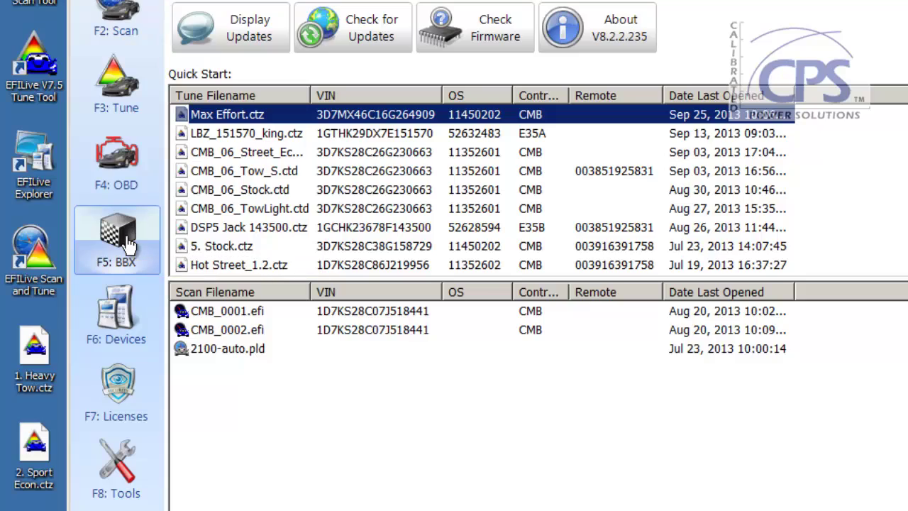
# Open the BBX PID selections and format the CONFIG file system of the connected device, confirming the erase.
pyautogui.click(127, 245)
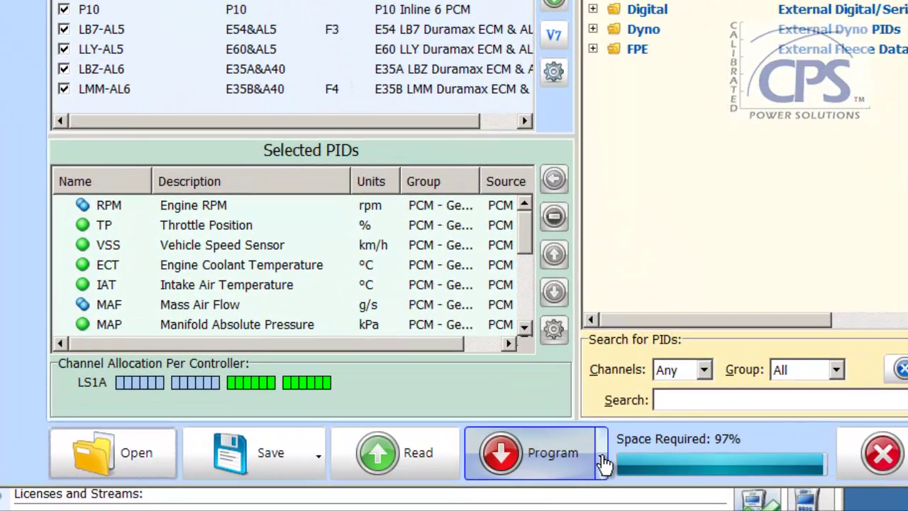
pyautogui.click(602, 461)
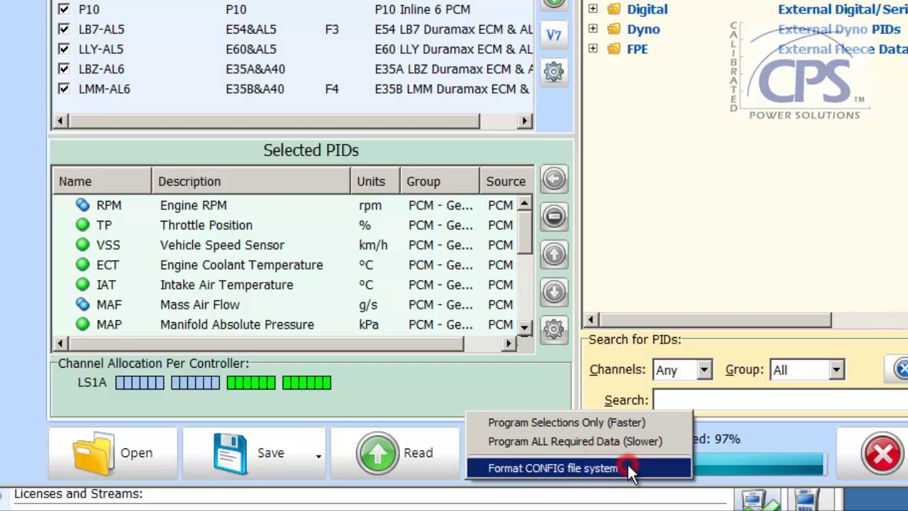
pyautogui.click(628, 468)
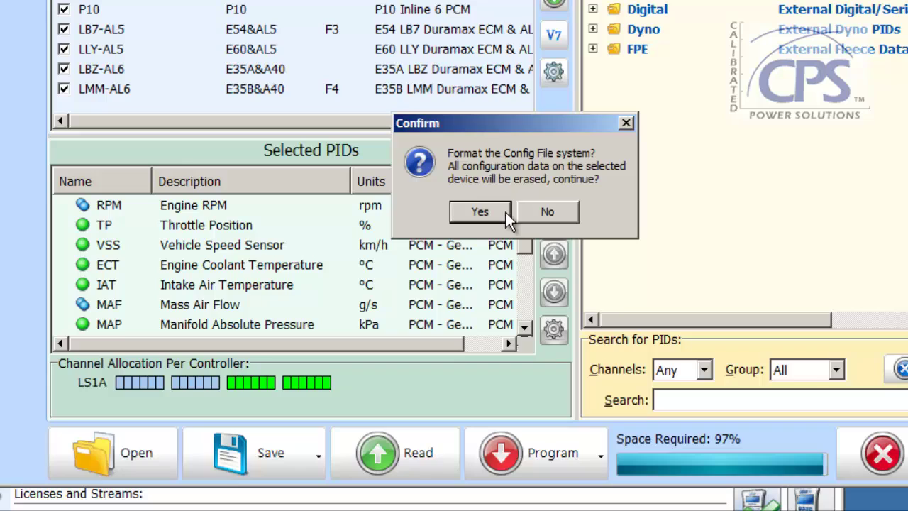
pyautogui.click(503, 212)
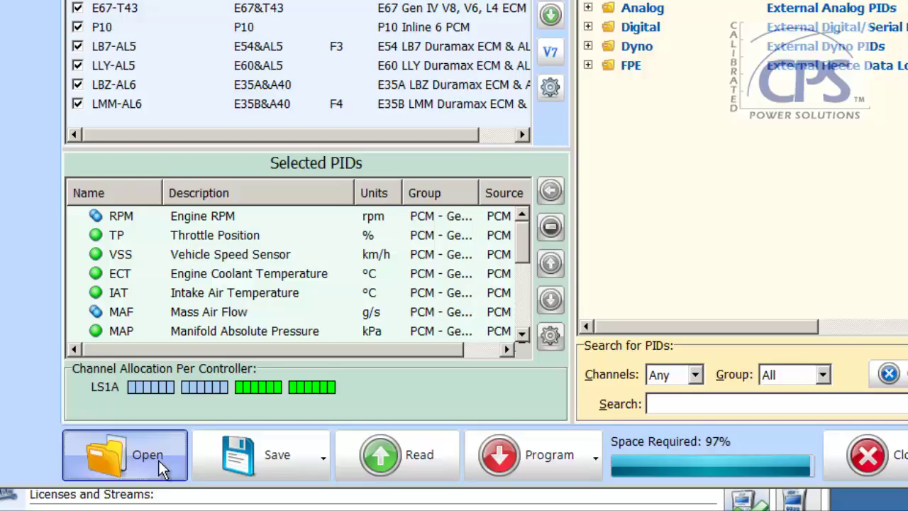
# Load Good BBX Settings_4.29.13.txt as the options file, program it to the device, and close the PID selections window.
pyautogui.click(142, 465)
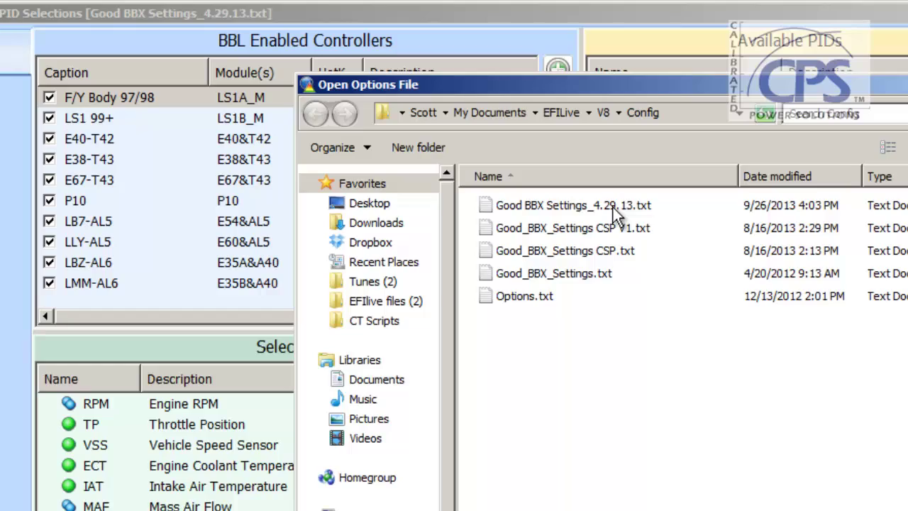
pyautogui.doubleClick(613, 206)
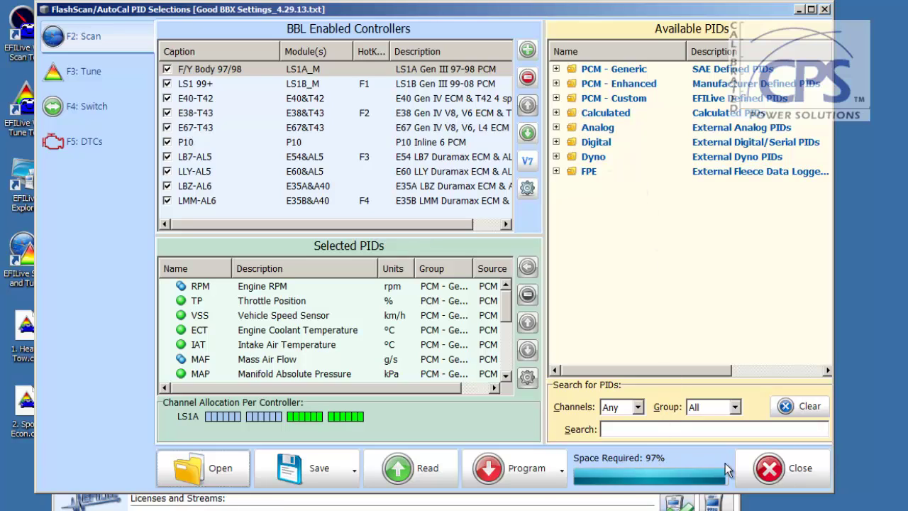
pyautogui.click(517, 479)
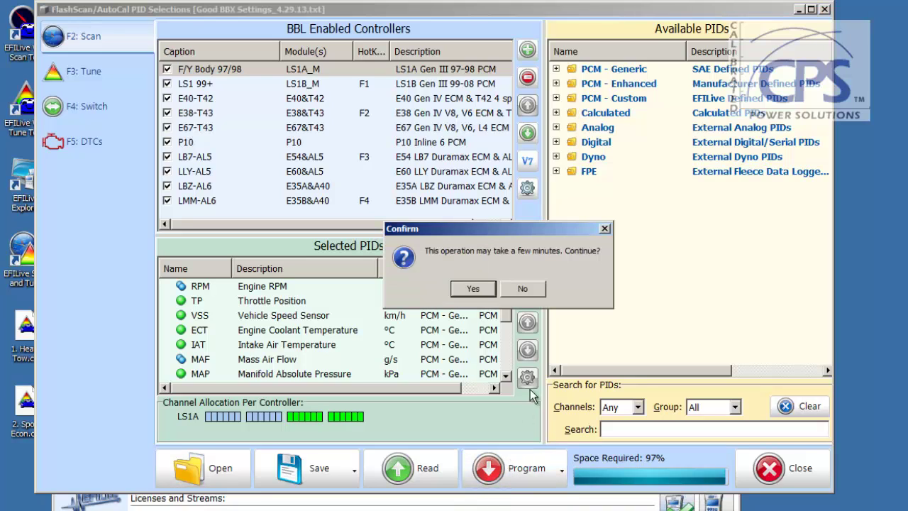
pyautogui.click(475, 290)
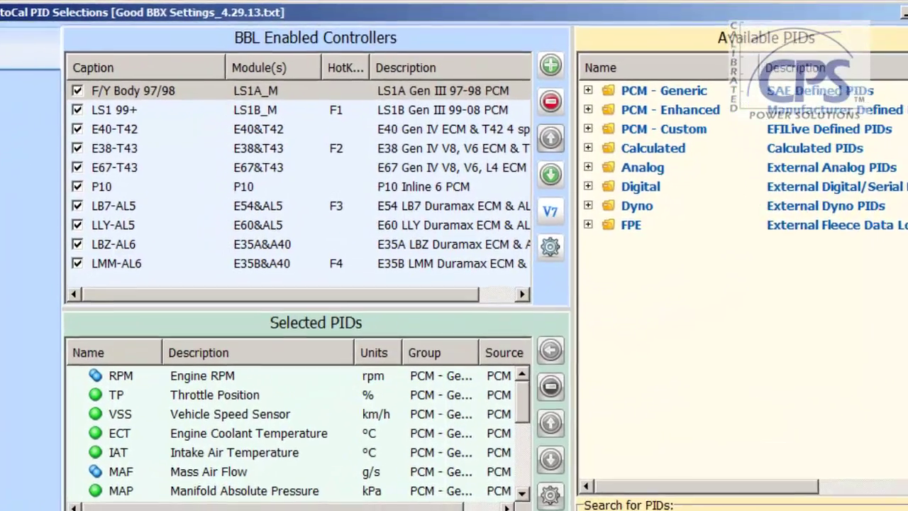
pyautogui.click(792, 466)
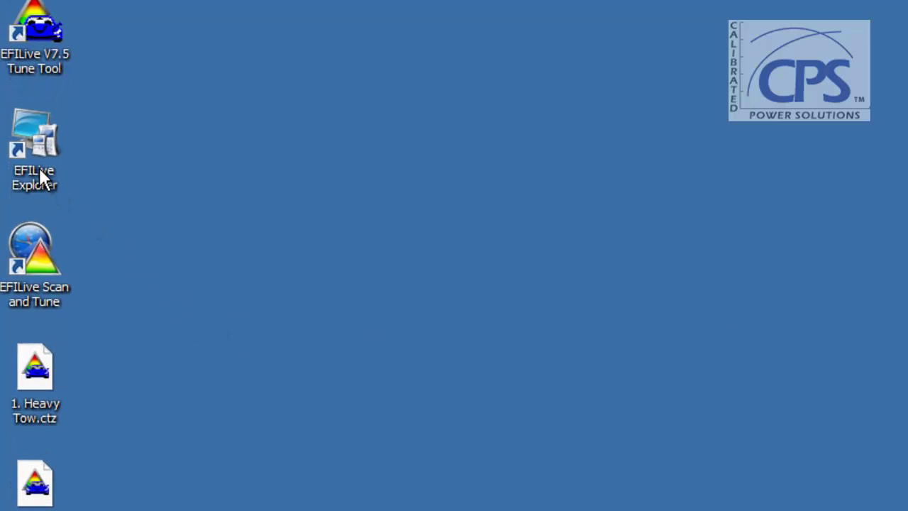
# Launch EFILive Explorer from the desktop and delete 1. Heavy Tow_1.ctz and 4. Sport Econ_1.ctz from the device's Tune folder.
pyautogui.doubleClick(39, 168)
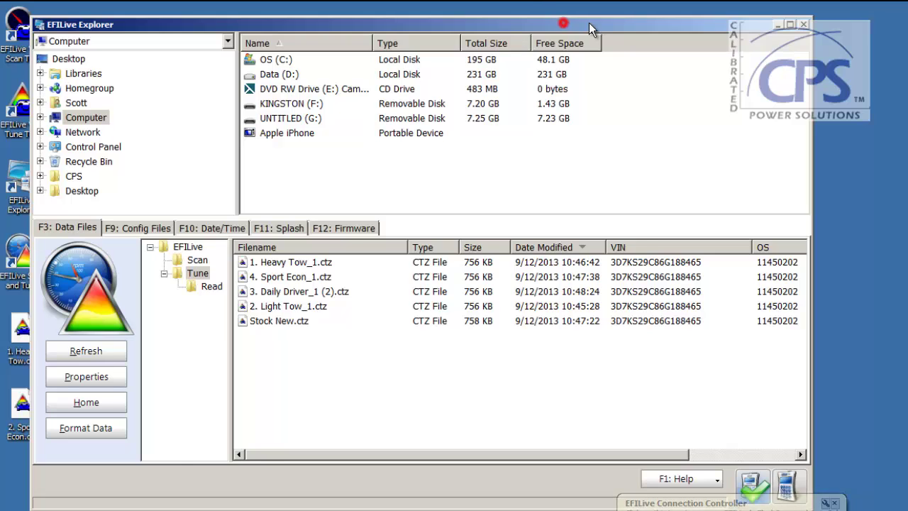
pyautogui.moveTo(568, 23); pyautogui.dragTo(652, 23)
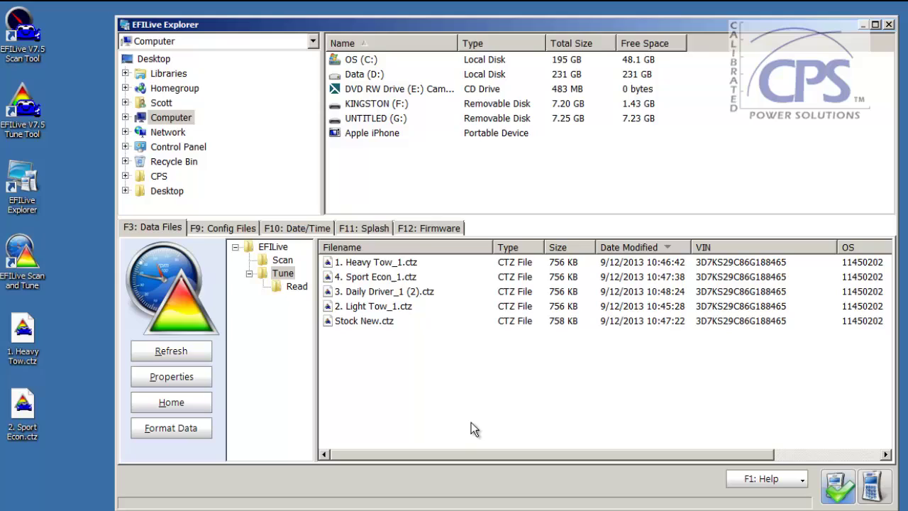
pyautogui.click(421, 262)
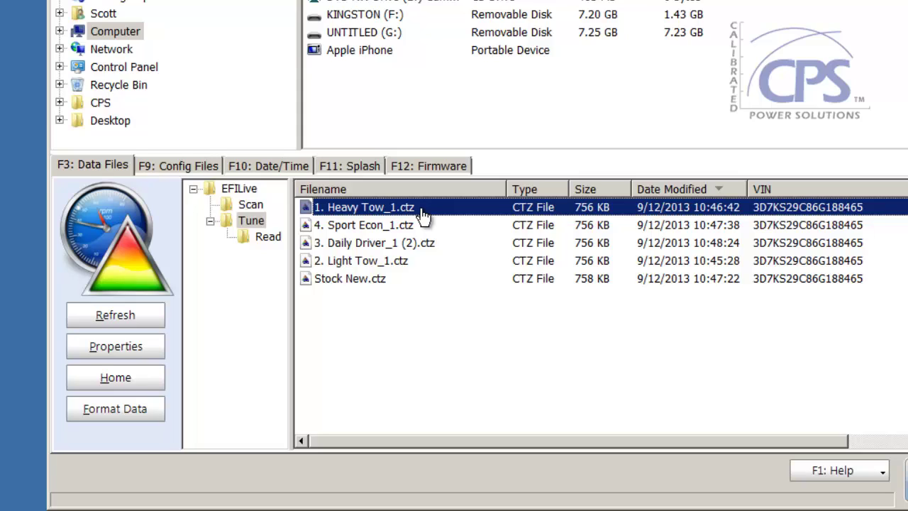
pyautogui.press('Delete')
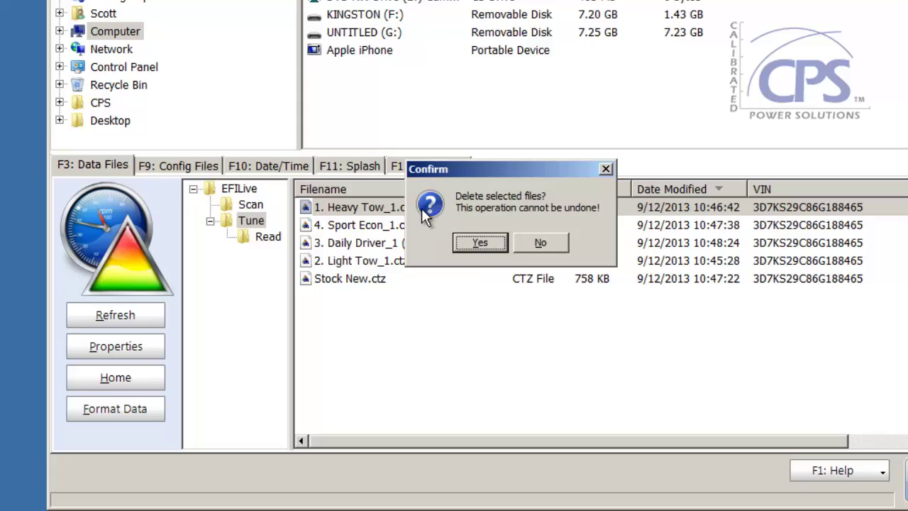
pyautogui.click(479, 243)
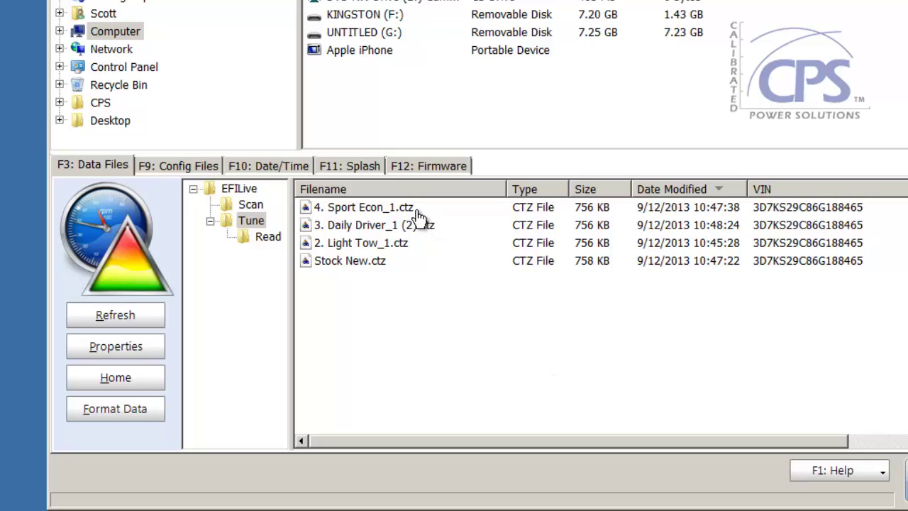
pyautogui.click(415, 208)
pyautogui.press('Delete')
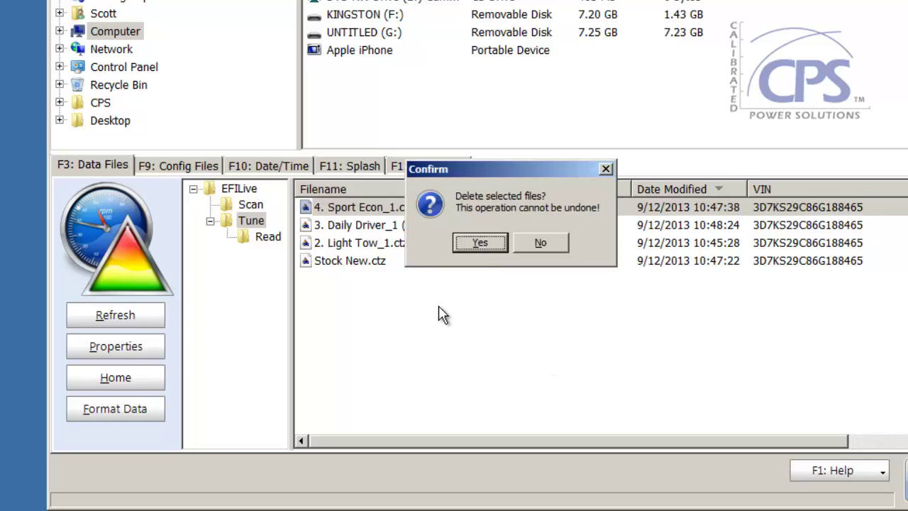
pyautogui.click(492, 244)
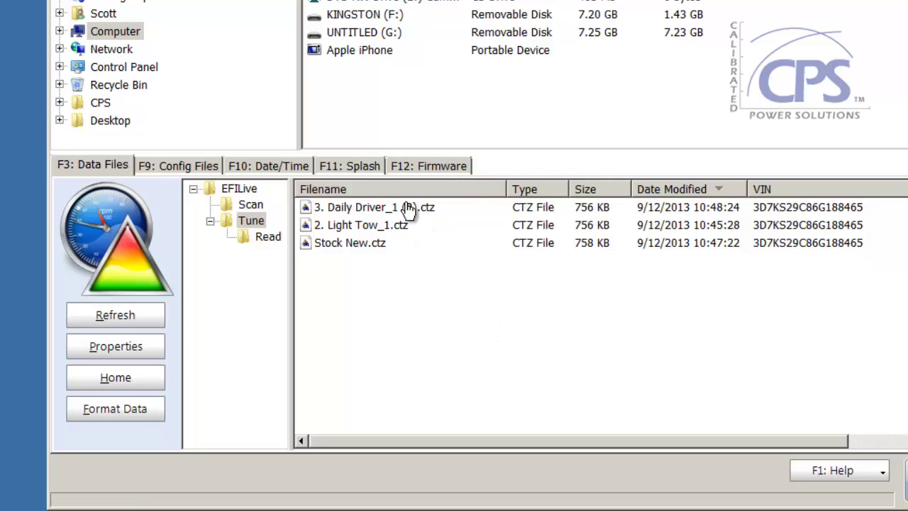
# Delete 3. Daily Driver_1 (2).ctz and 2. Light Tow_1.ctz together from the device's Tune folder.
pyautogui.click(405, 207)
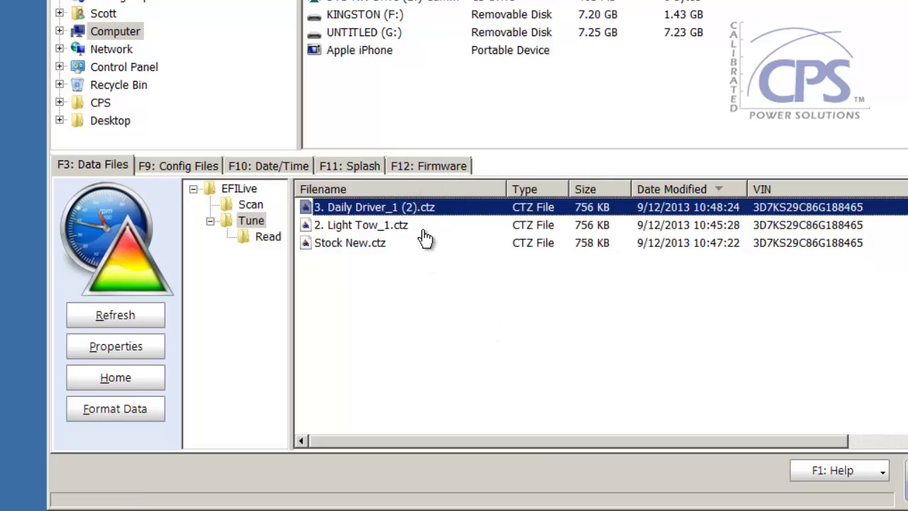
pyautogui.hotkey('shift', 'Down')
pyautogui.hotkey('shift', 'Down')
pyautogui.hotkey('shift', 'Up')
pyautogui.hotkey('shift', 'Up')
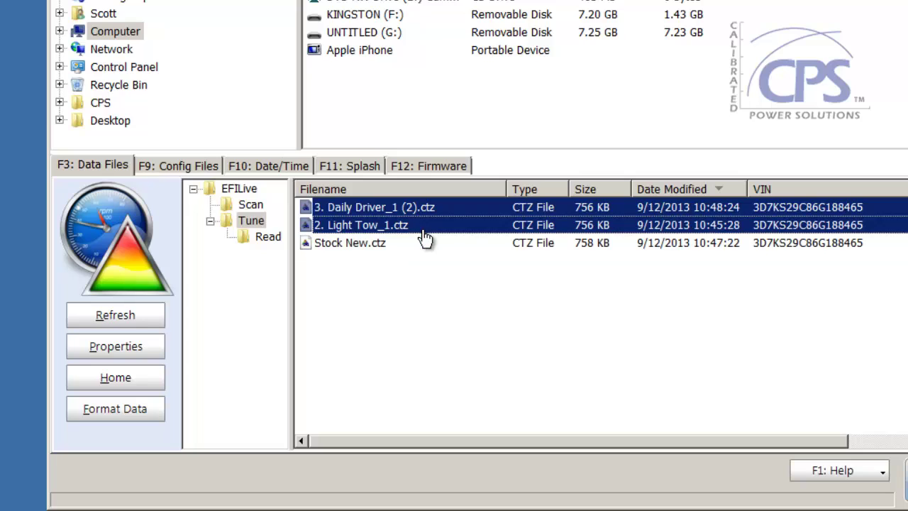
pyautogui.hotkey('shift', 'Down')
pyautogui.press('Delete')
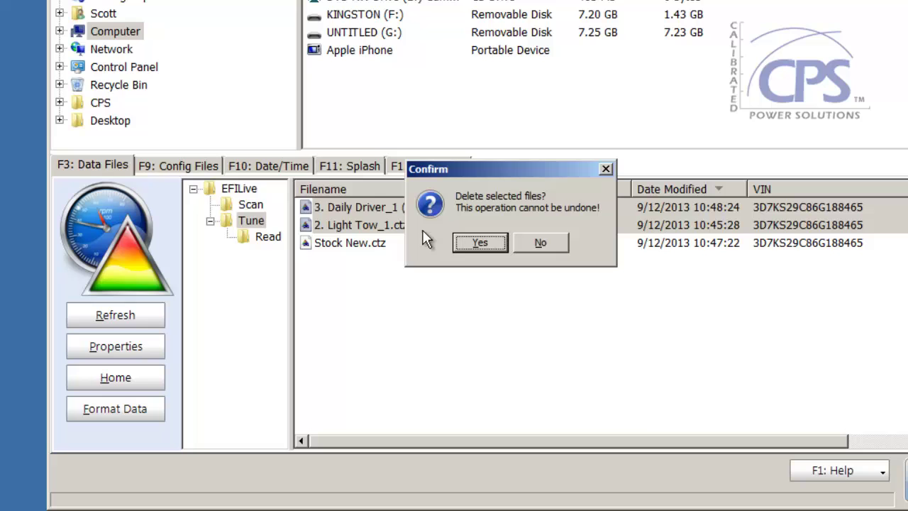
pyautogui.click(478, 242)
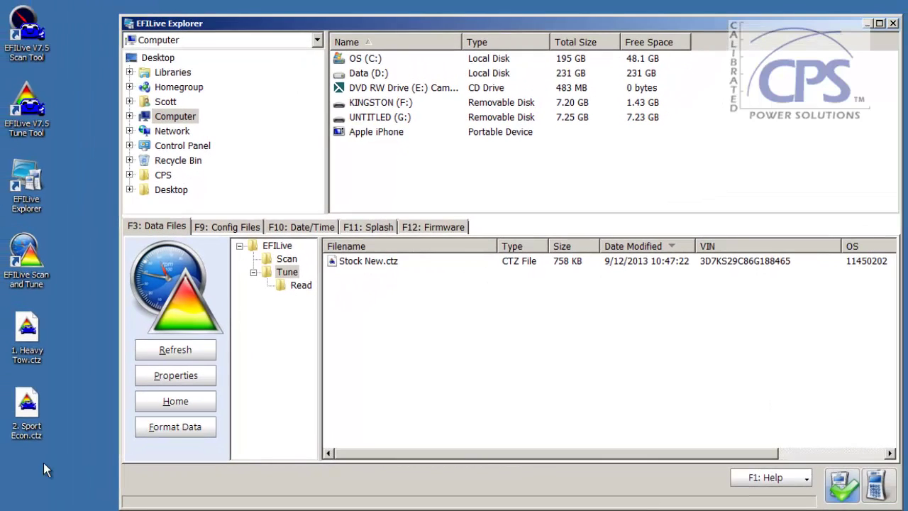
# Copy 1. Heavy Tow.ctz from the desktop into the device's Tune folder.
pyautogui.click(36, 332)
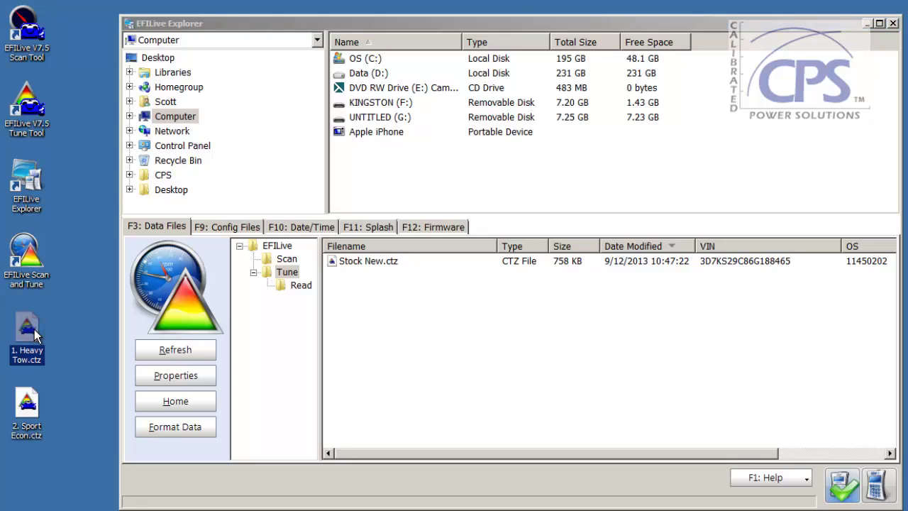
pyautogui.moveTo(34, 329); pyautogui.dragTo(399, 305)
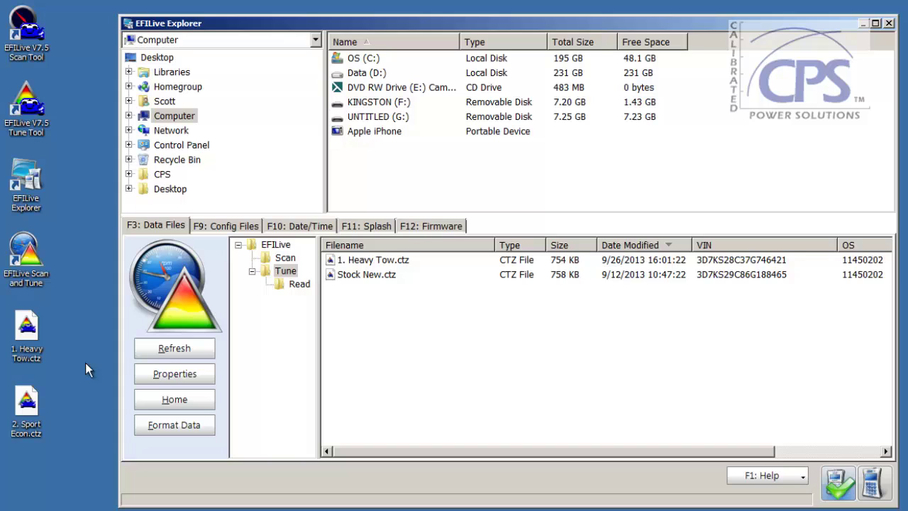
# Select 1. Heavy Tow.ctz and 2. Sport Econ.ctz together on the desktop and move them toward the EFILive Explorer window.
pyautogui.click(25, 333)
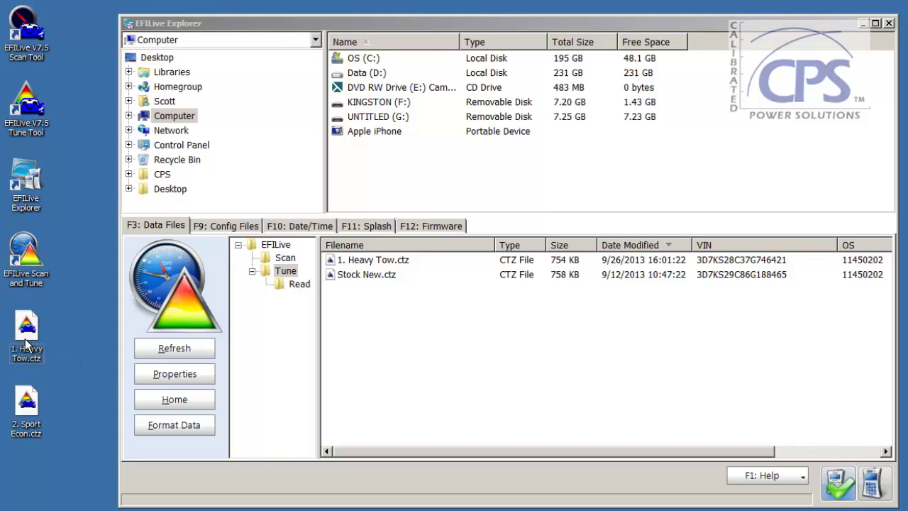
pyautogui.click(29, 413)
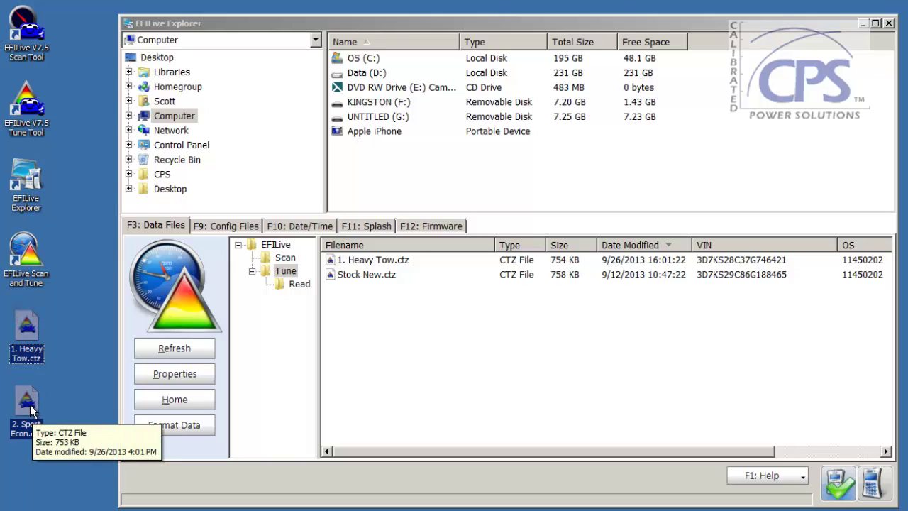
pyautogui.moveTo(31, 409); pyautogui.dragTo(76, 425)
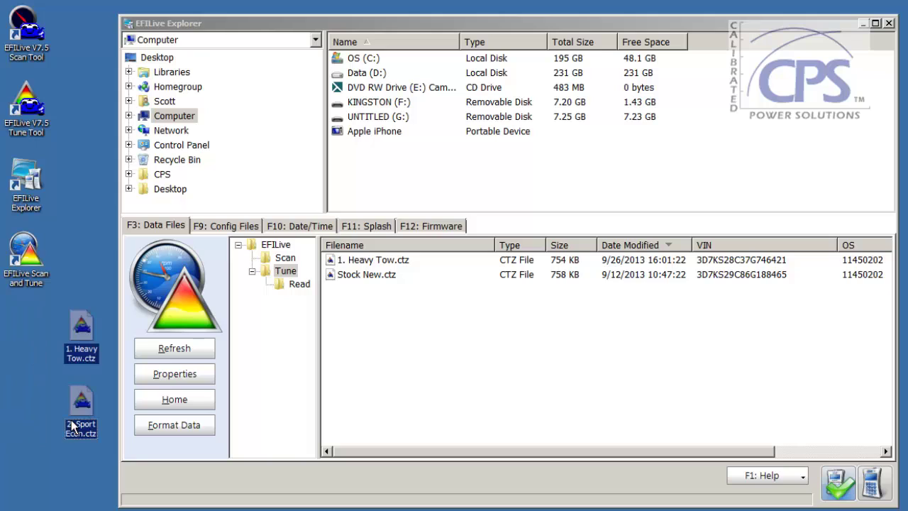